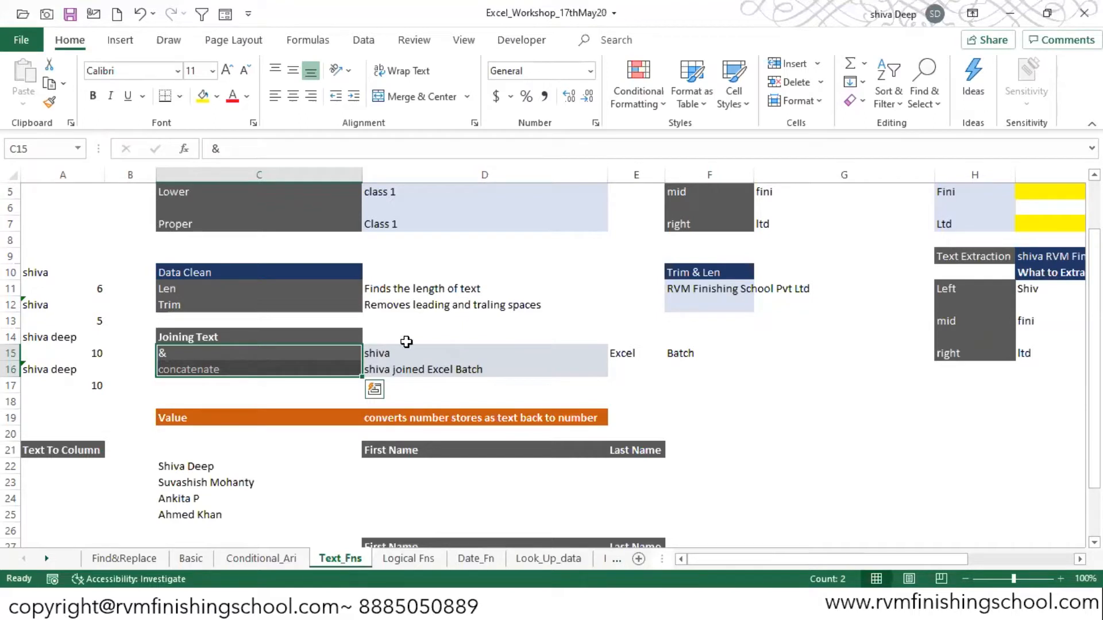
Examine the source texts in cells D15:F15 of the Joining Text section by selecting them together
scroll(647, 457, "down", 2)
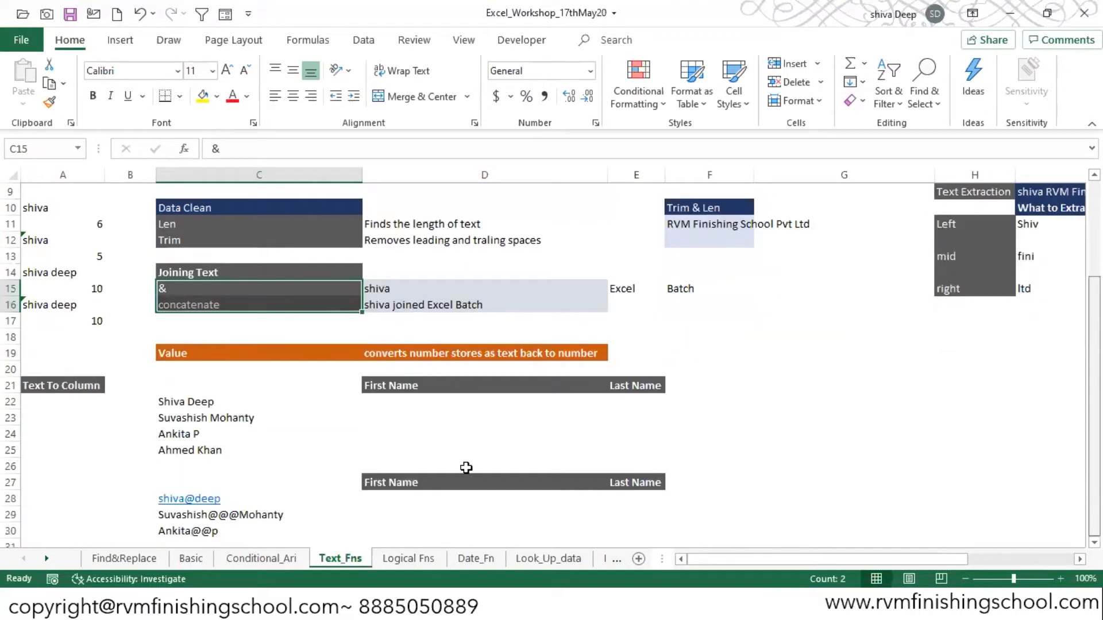
left_click(398, 402)
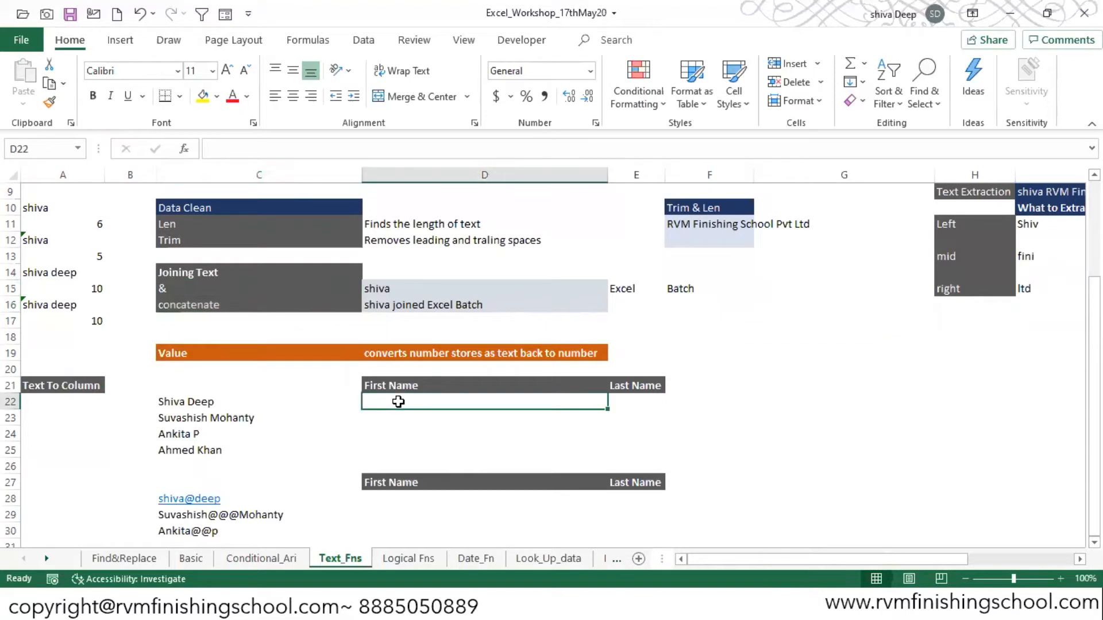
key("Up")
key("Up")
key("Up")
key("Up")
key("Up")
key("Up")
key("Up")
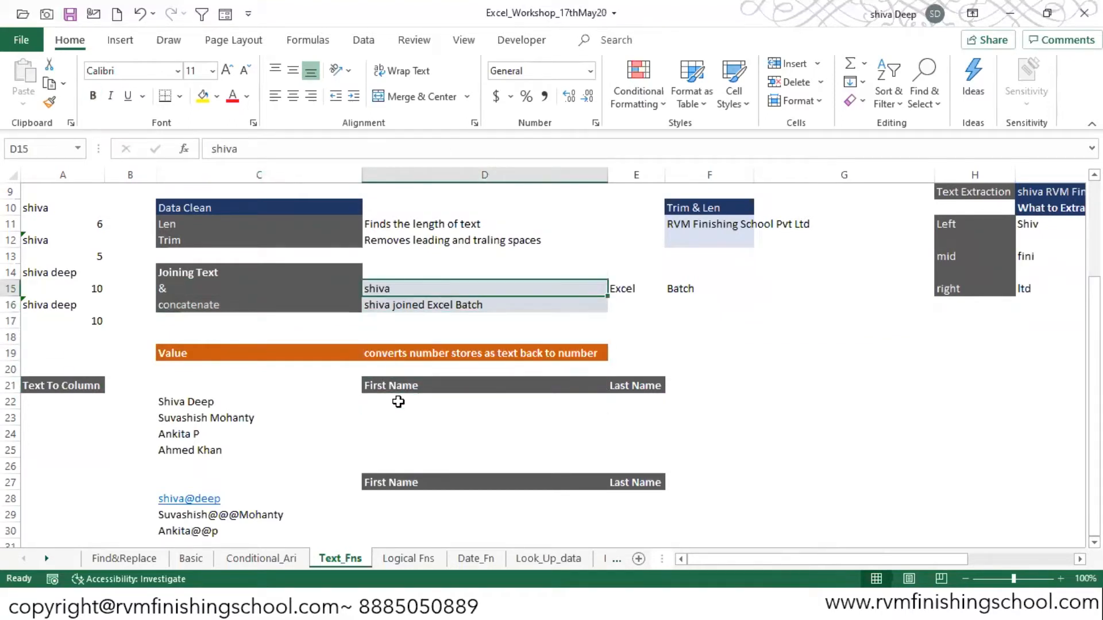
key("shift+Right")
key("shift+Right")
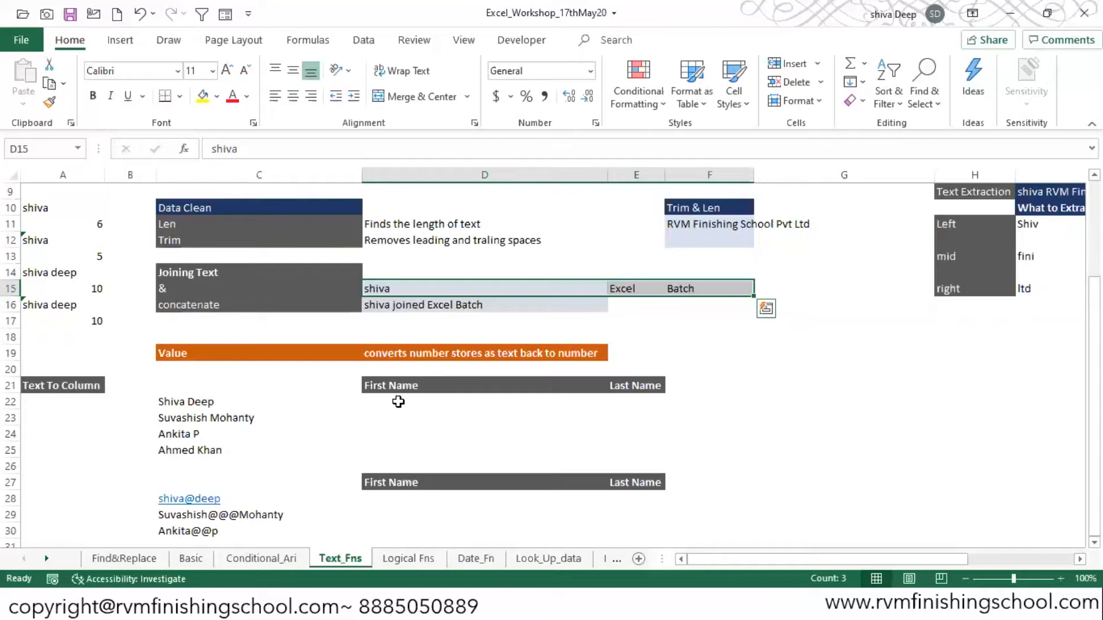
Enter the formula =D15&" "&"joined"&" " in cell D17
key("Down")
key("Down")
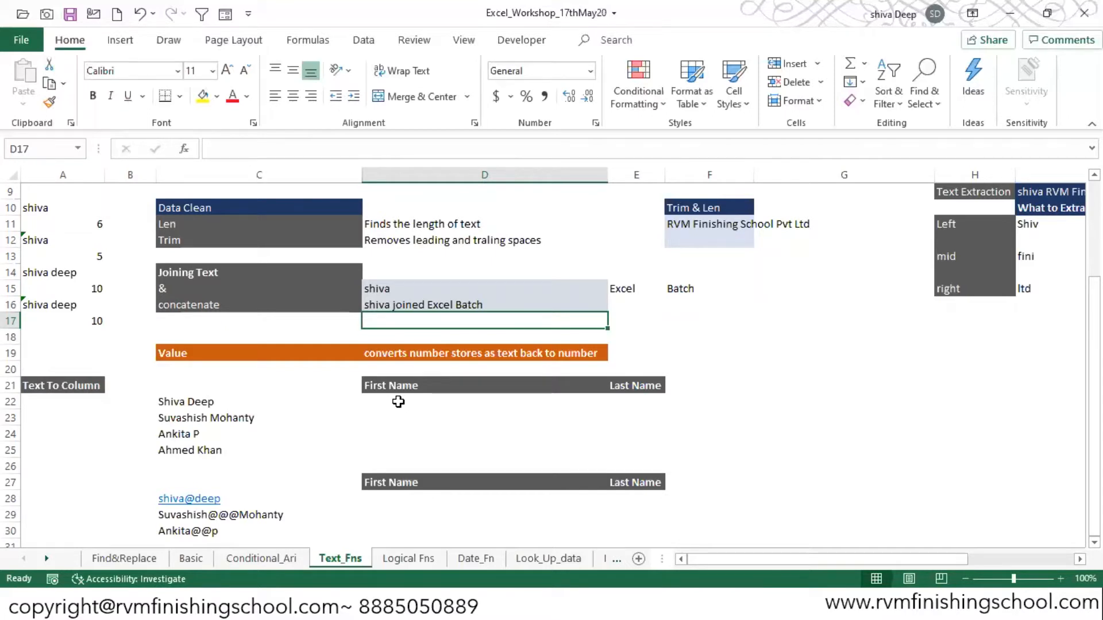
type("=")
key("Up")
key("Up")
type("&")
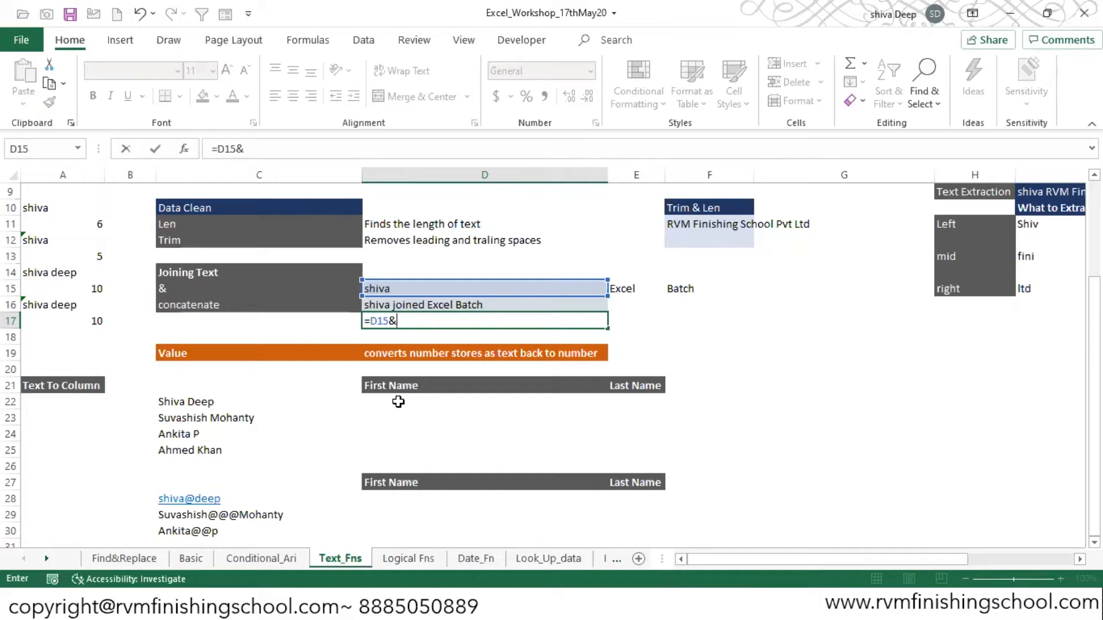
type("\" \"")
type("&")
type("\"joined\"")
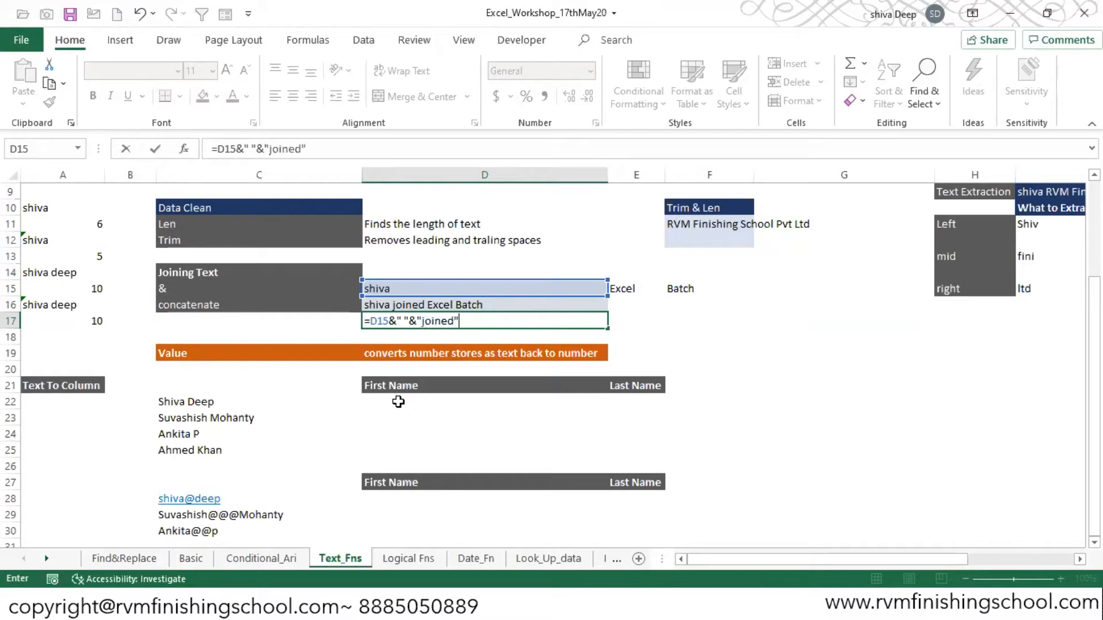
type("&\" \"")
key("Up")
key("Up")
key("Right")
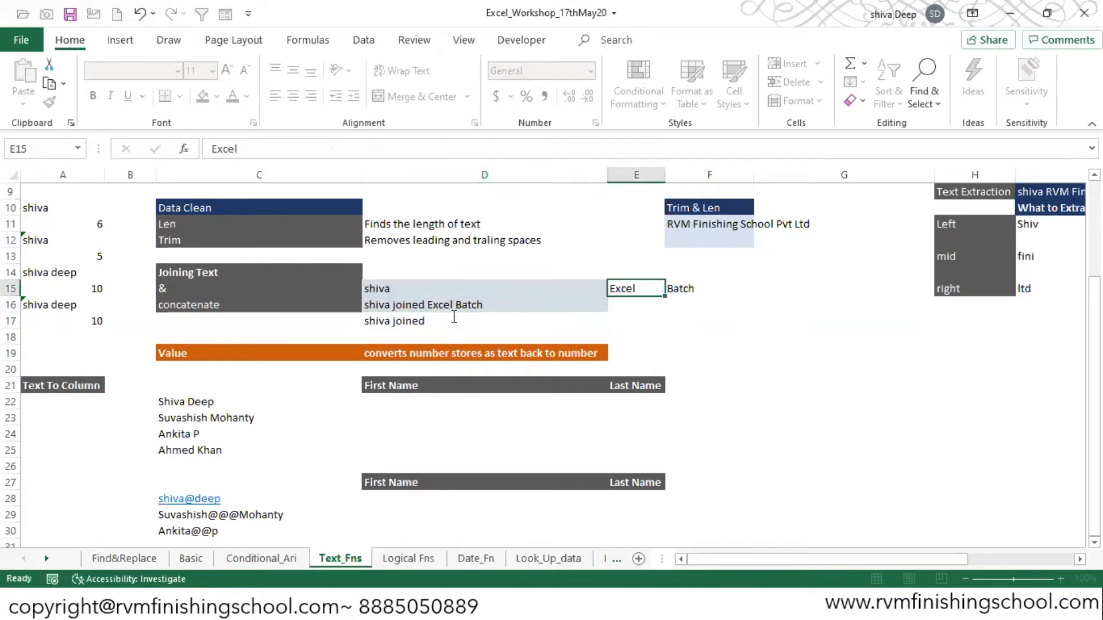
Extend the D17 formula with &E15&F15 after the last space and commit it
left_click(484, 320)
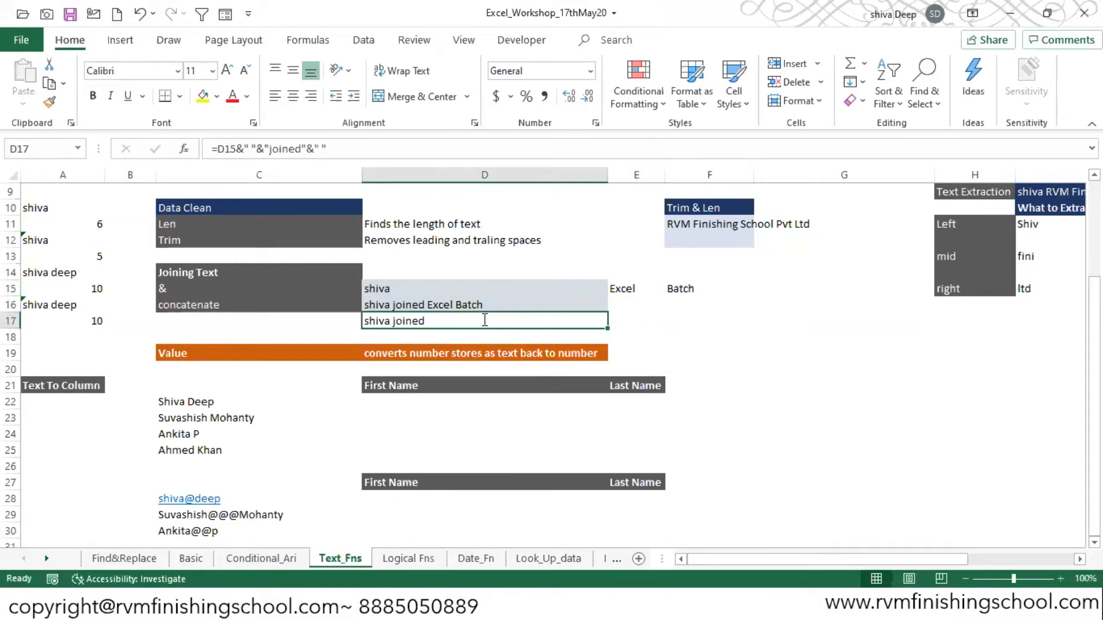
double_click(484, 320)
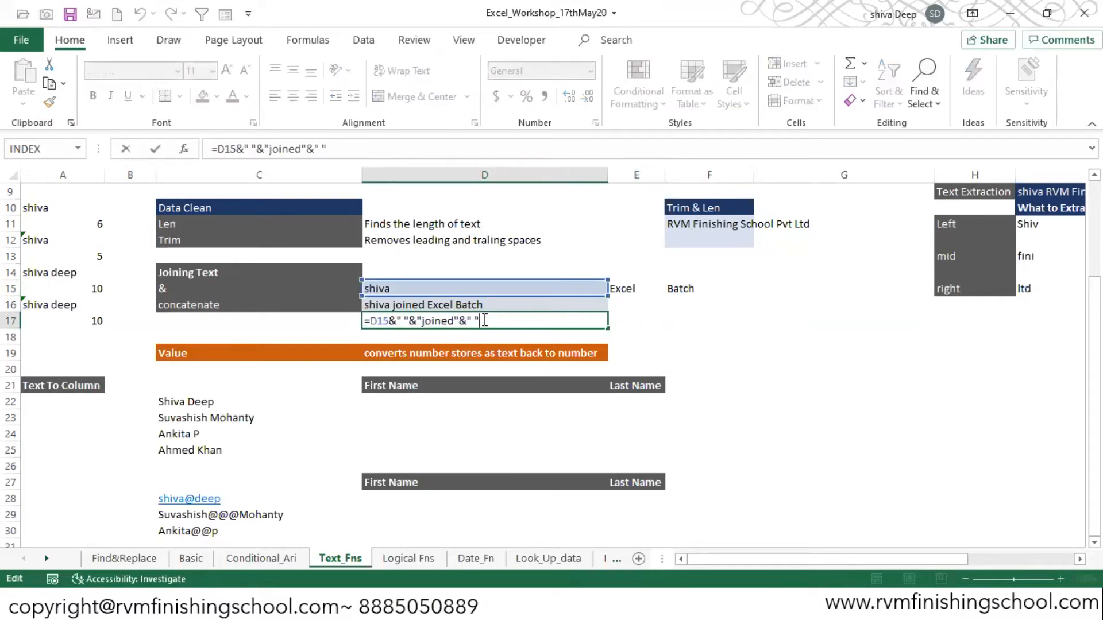
type("&")
left_click(630, 288)
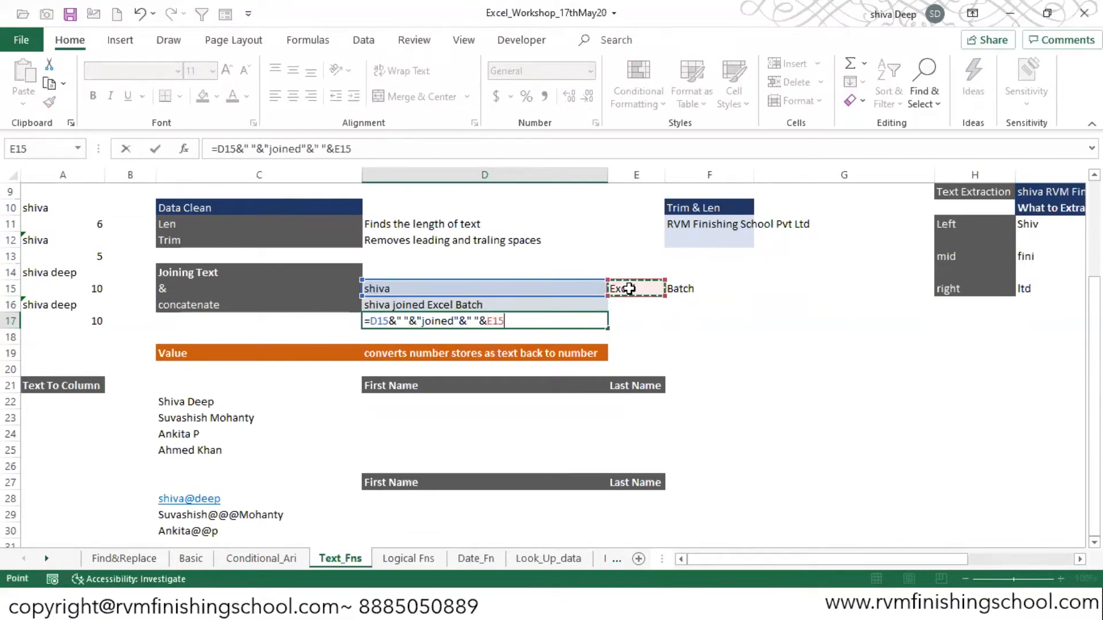
type("&")
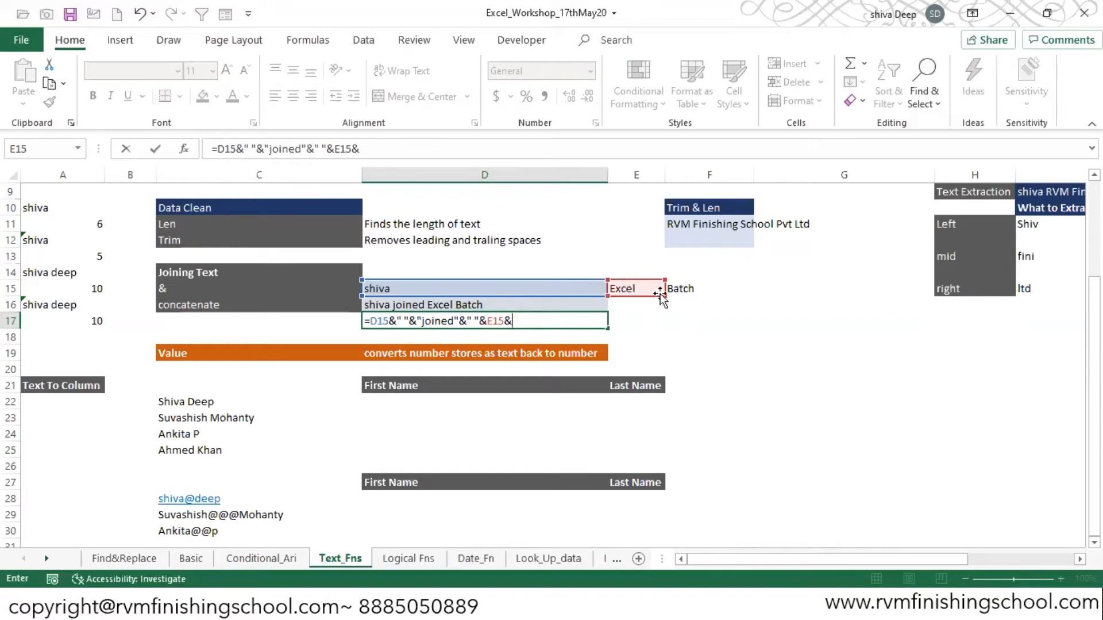
left_click(682, 290)
key("Return")
key("Up")
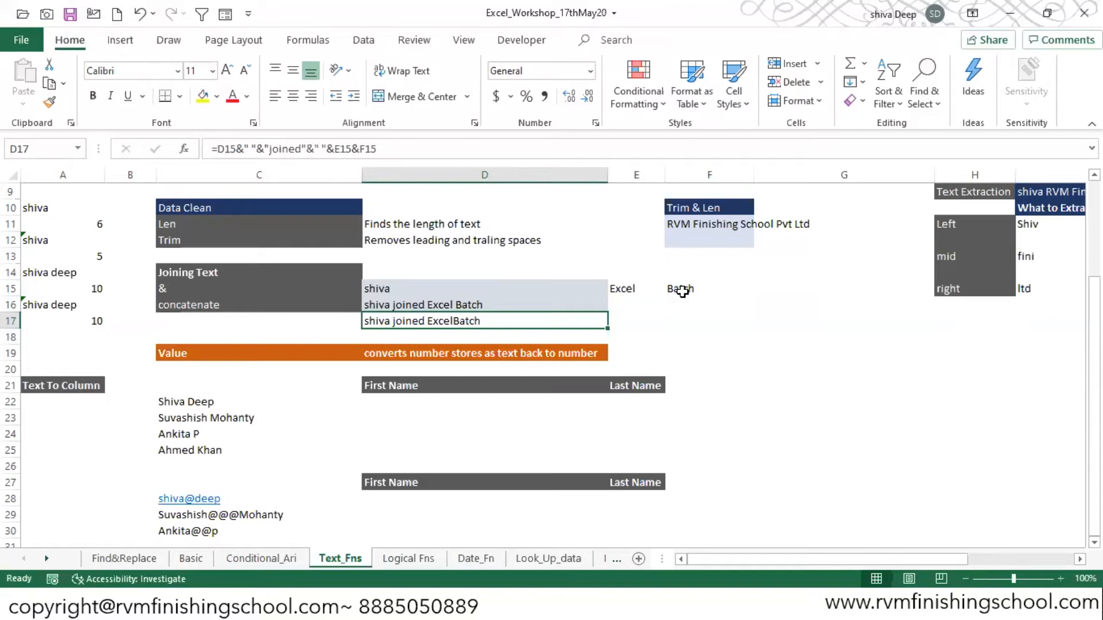
Insert " "& before F15 in the D17 formula to separate the last two words with a space
key("F2")
left_click(514, 320)
type("\" \"")
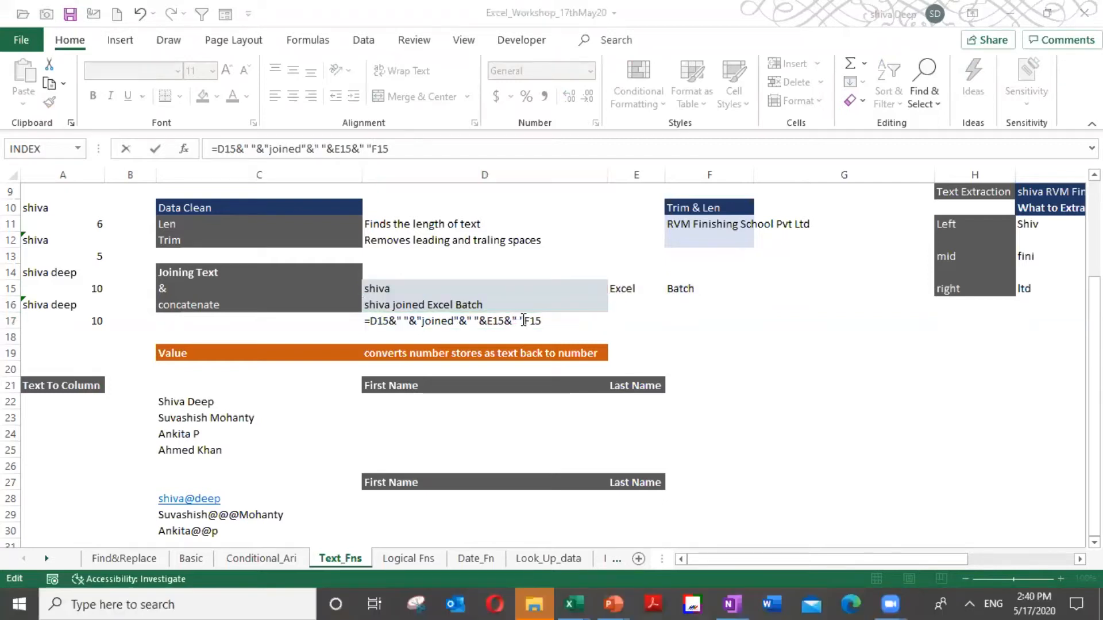
left_click(521, 320)
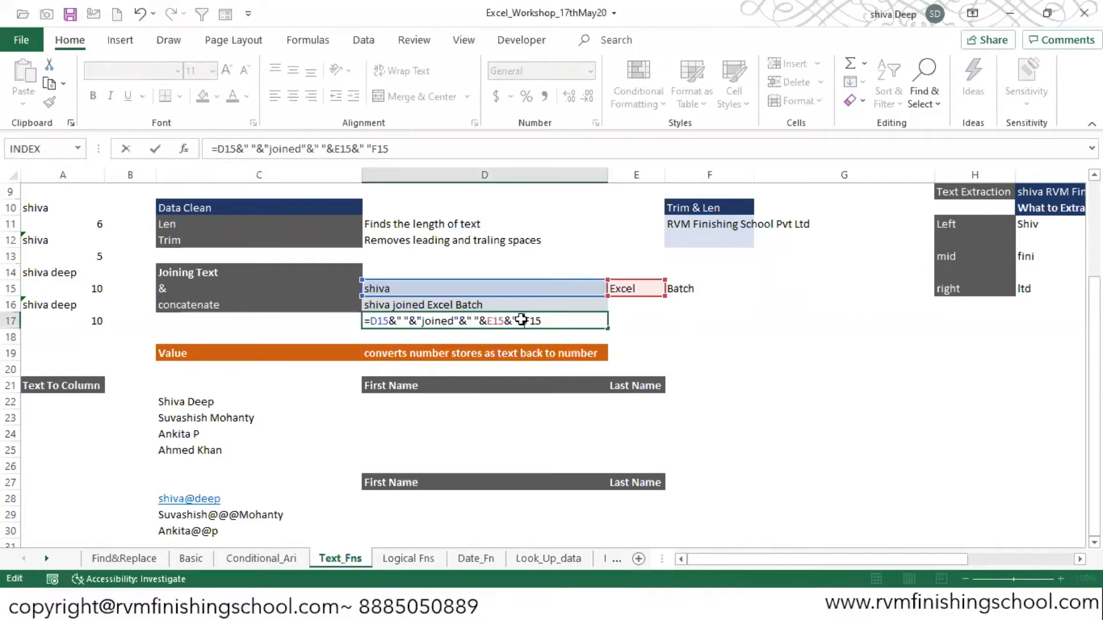
type("&")
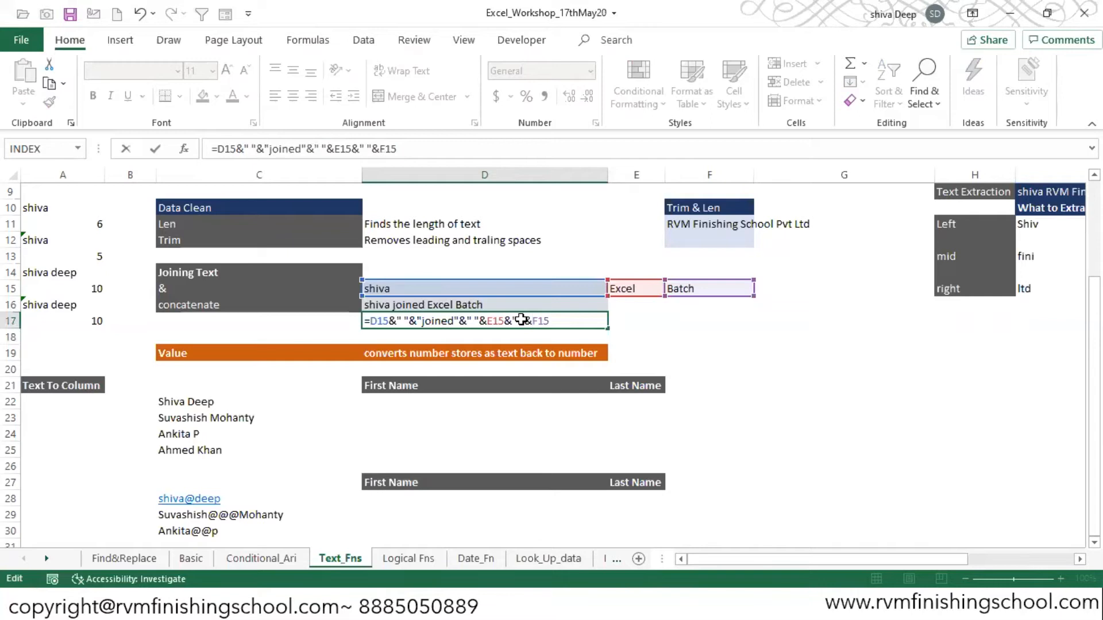
key("ctrl+Return")
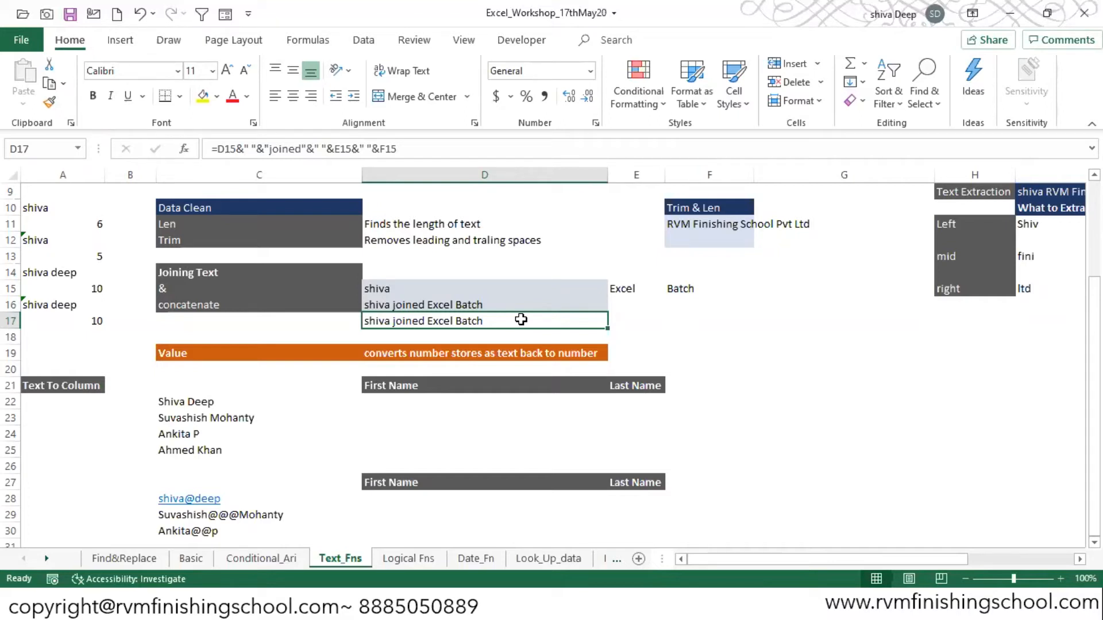
Replace the text in cell E15 with FATP and check the joined text in D17
key("Up")
key("Down")
key("Down")
key("Up")
key("Up")
key("Up")
key("Right")
key("Right")
key("Left")
type("FATP")
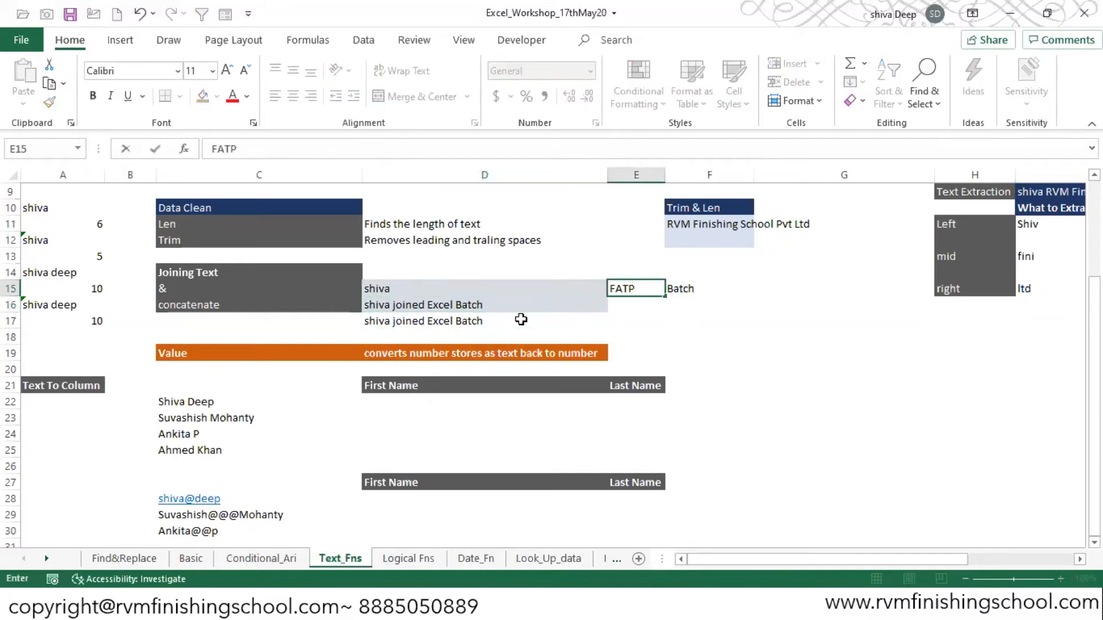
key("Return")
key("Down")
key("Left")
key("Left")
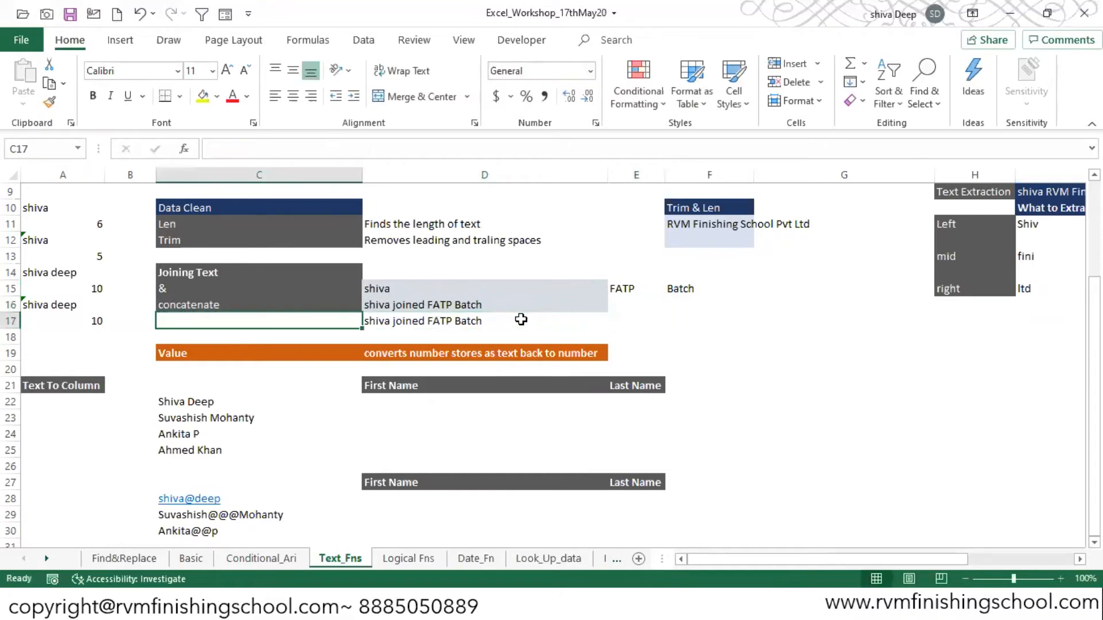
Start a CONCATENATE formula in cell E17 with the arguments D15, " ", "joined" and " "
key("Right")
key("Right")
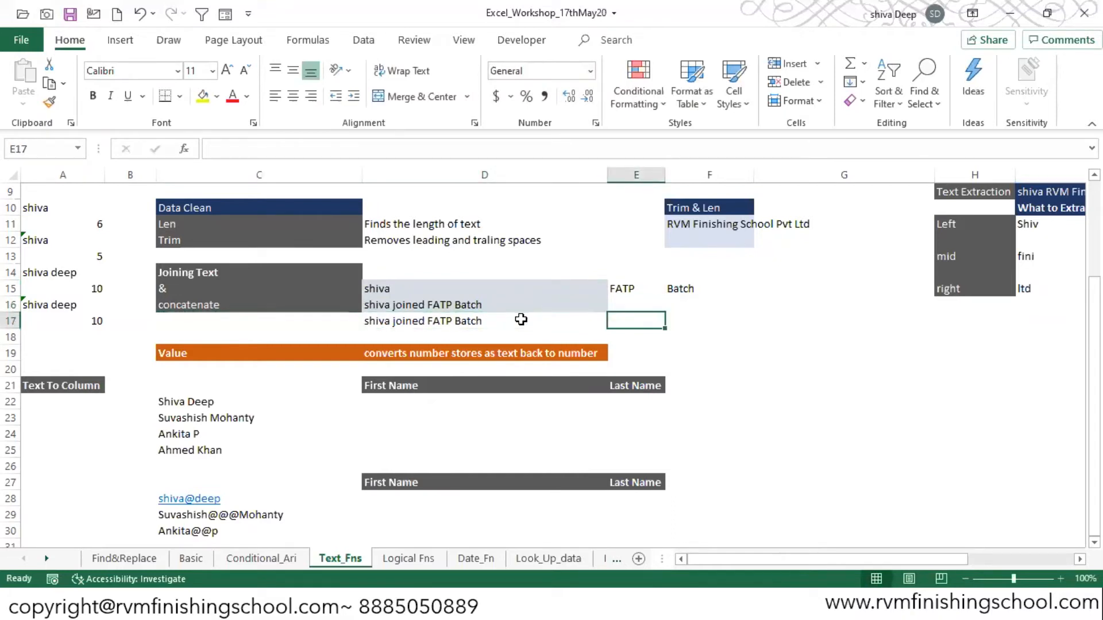
type("=conc")
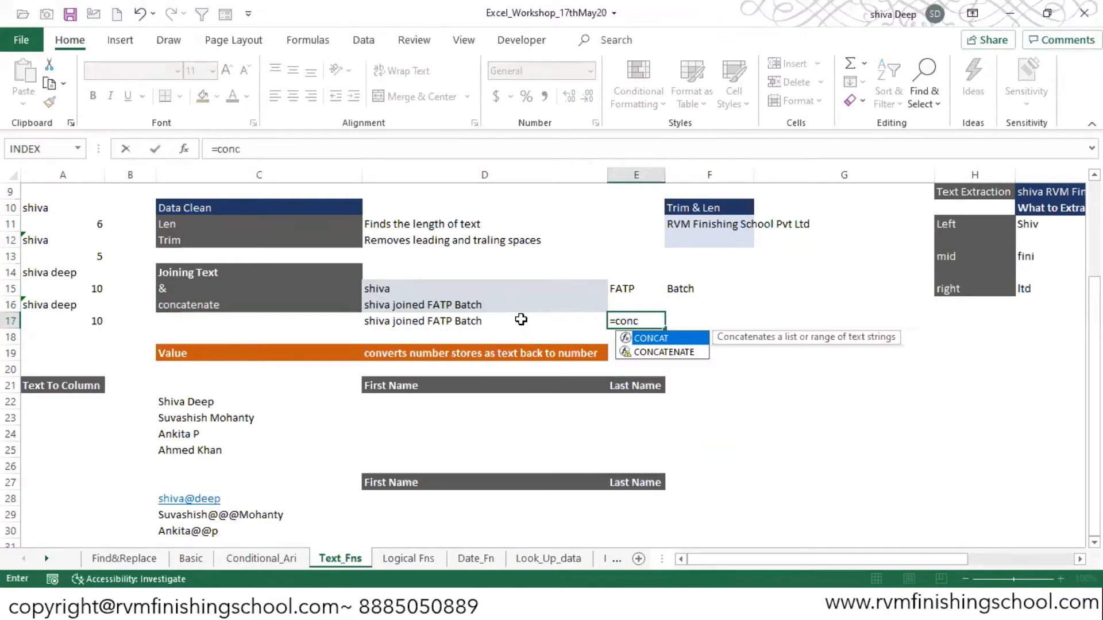
key("Down")
key("Tab")
key("Left")
key("Up")
key("Up")
type(",\" \",")
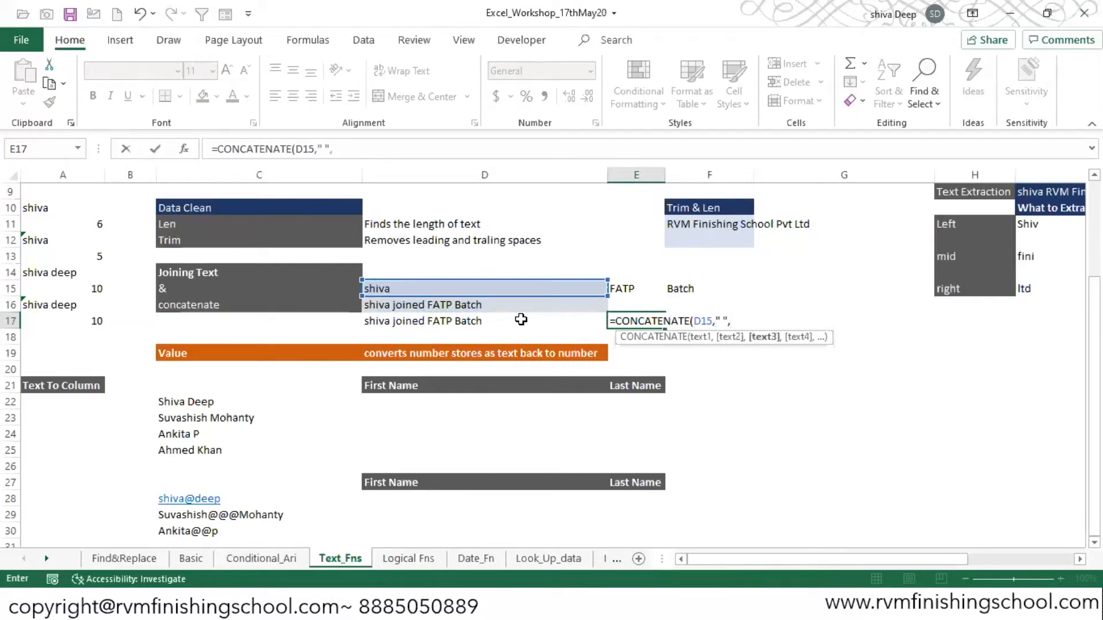
type("\"joined\",")
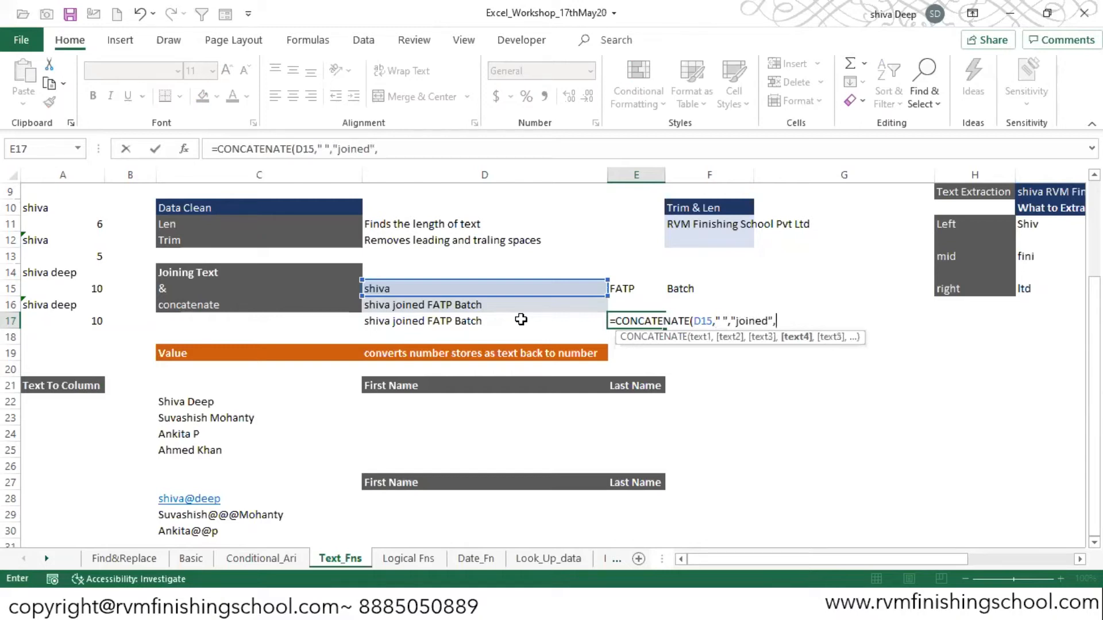
type("\" \",")
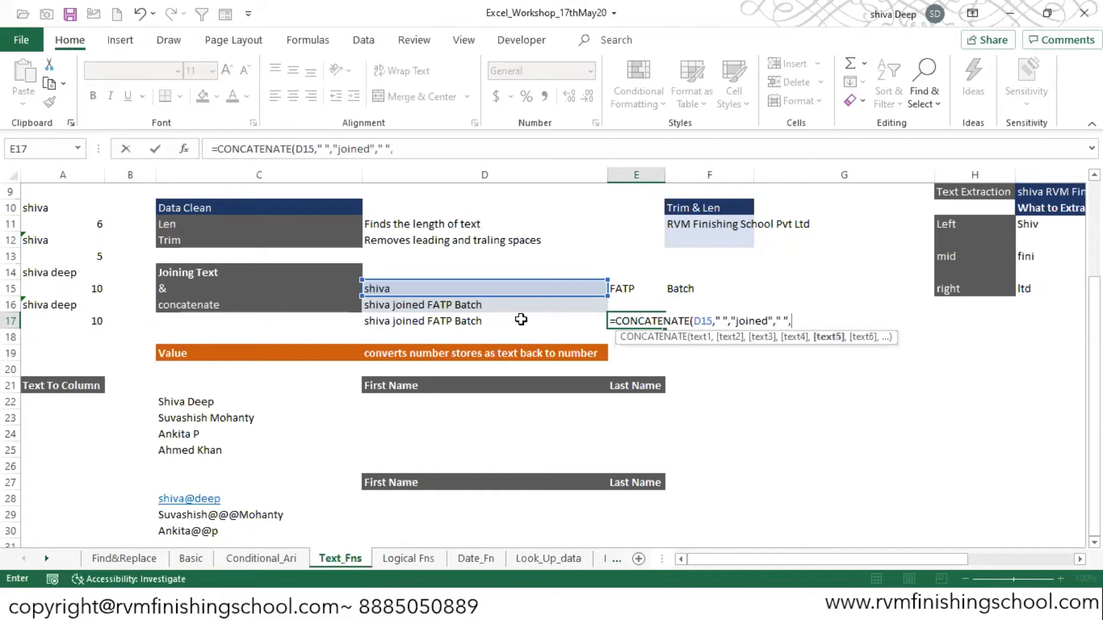
Add E15, " " and F15 to the CONCATENATE formula in E17, close the parenthesis and try to commit it
left_click(625, 288)
type(",\" \",")
left_click(688, 288)
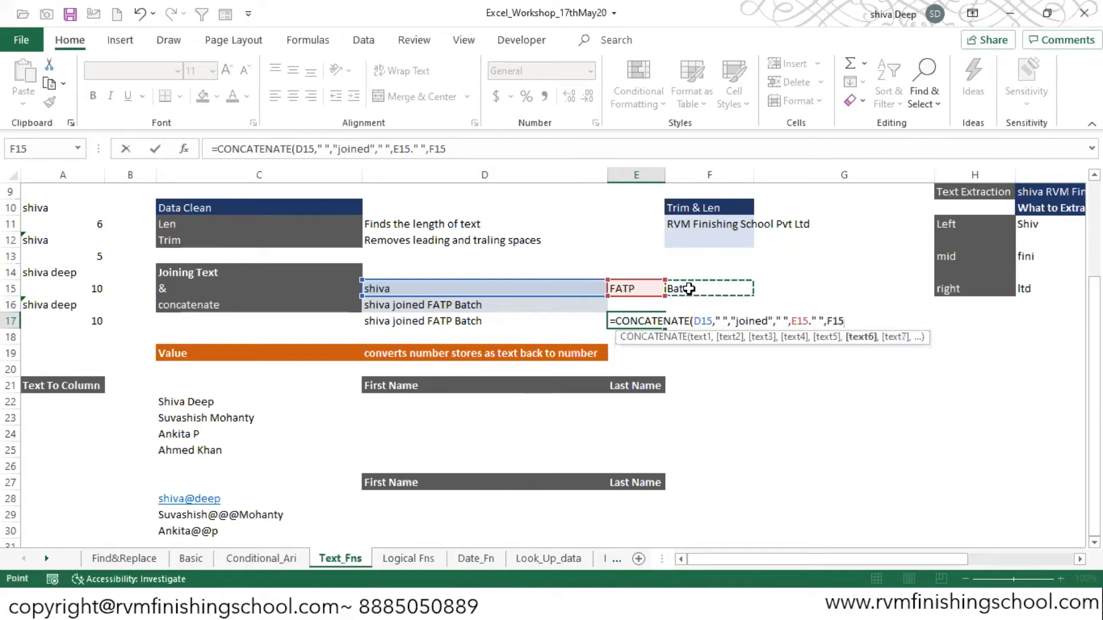
type(")")
key("Return")
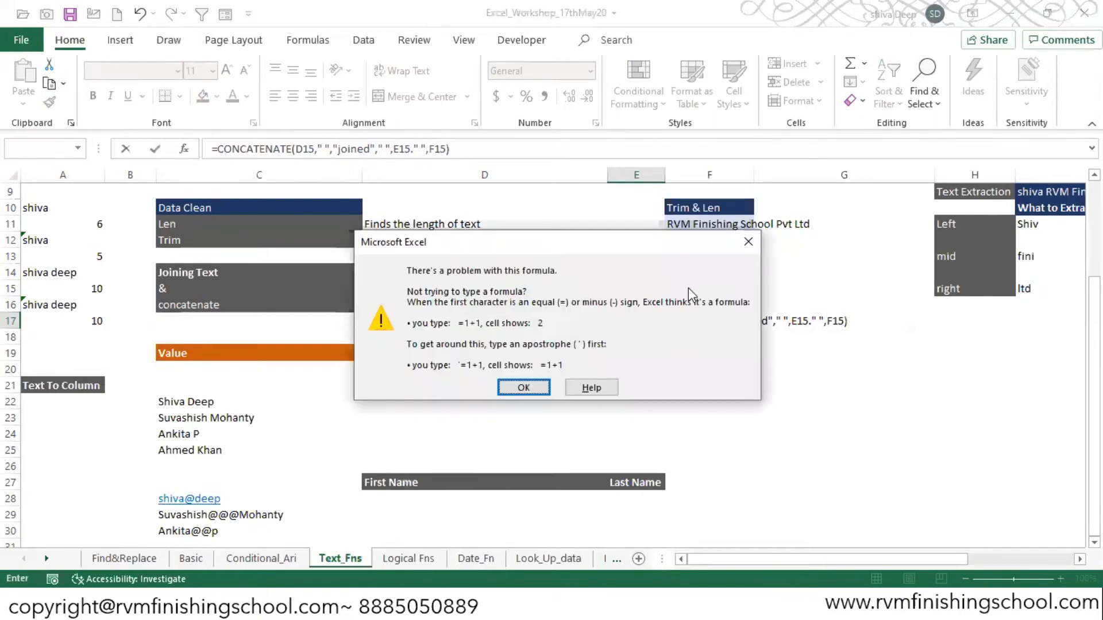
key("Return")
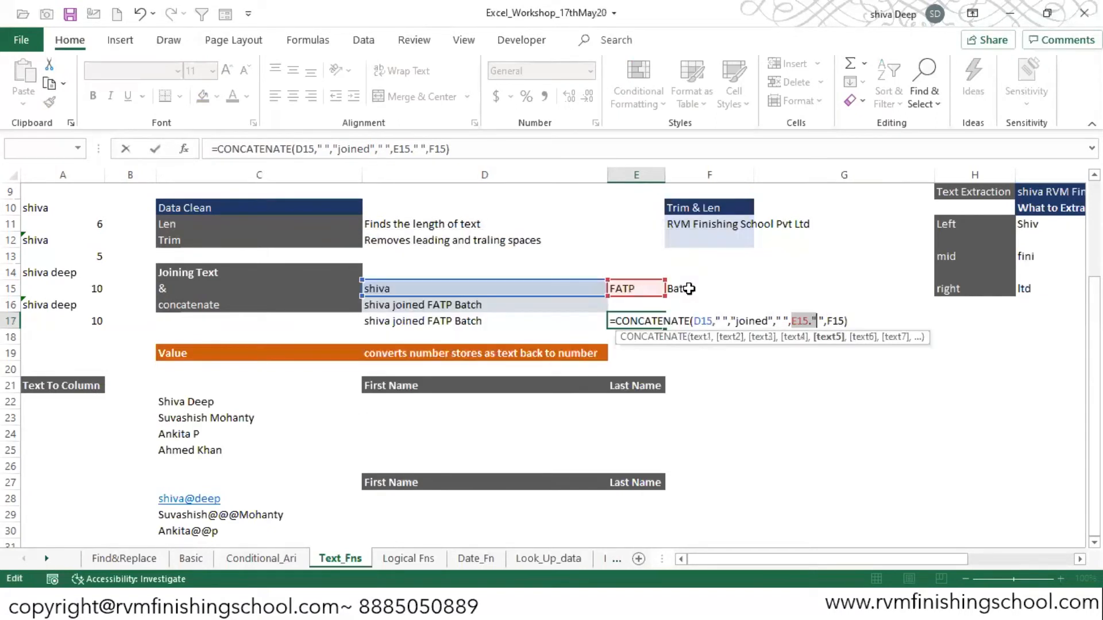
Put a quotation mark before E15 in the CONCATENATE formula, delete the period after it and commit the formula
left_click(796, 320)
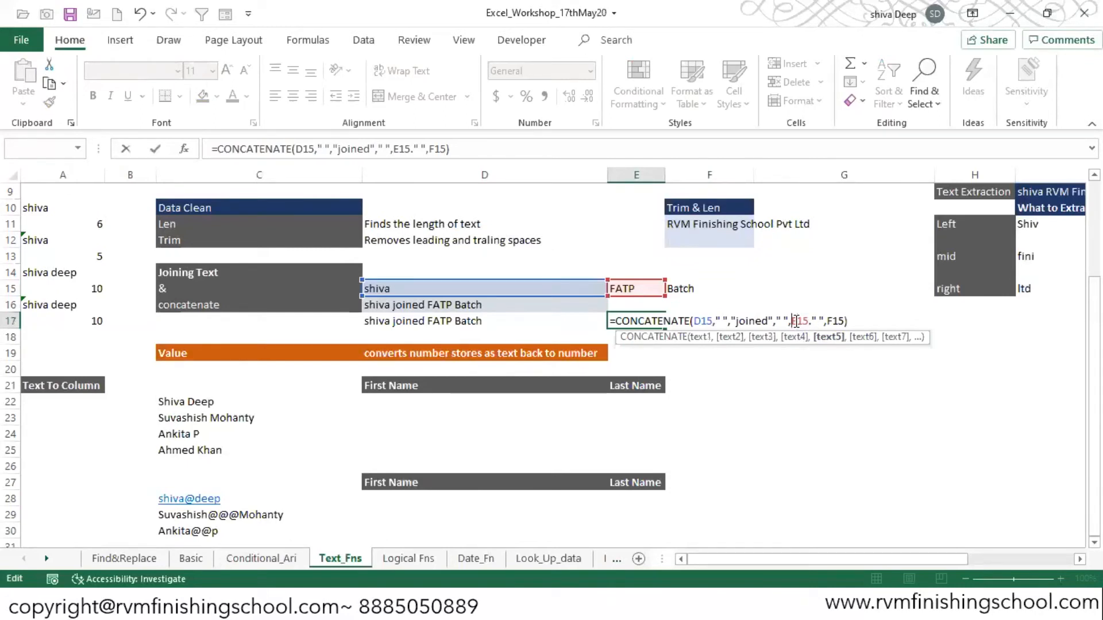
type("\"")
key("Right")
key("Right")
key("Right")
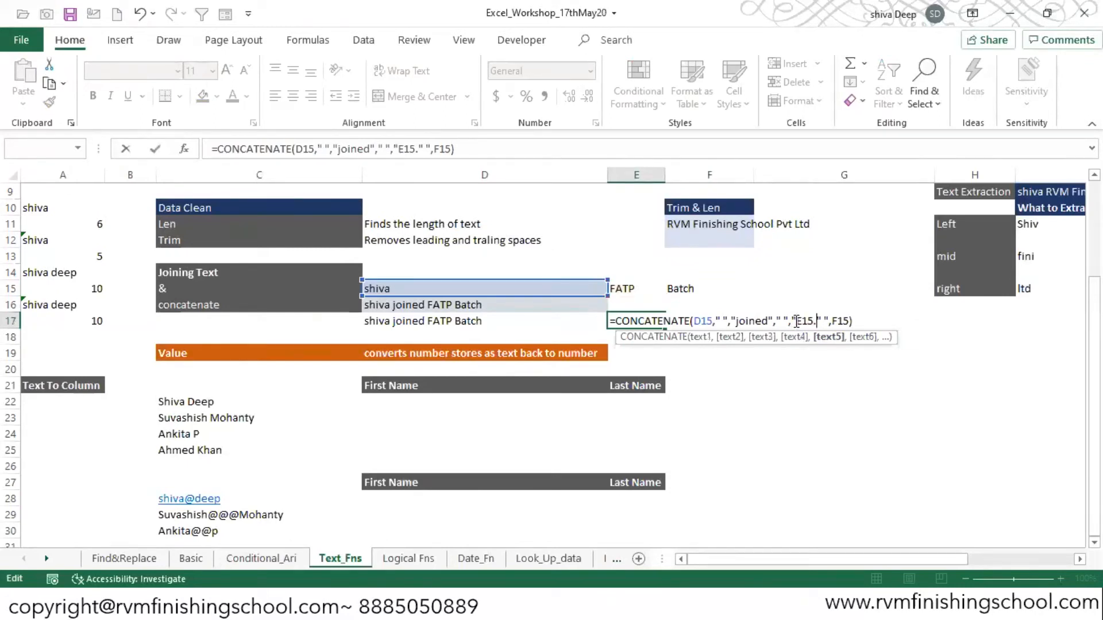
key("BackSpace")
key("Return")
key("Return")
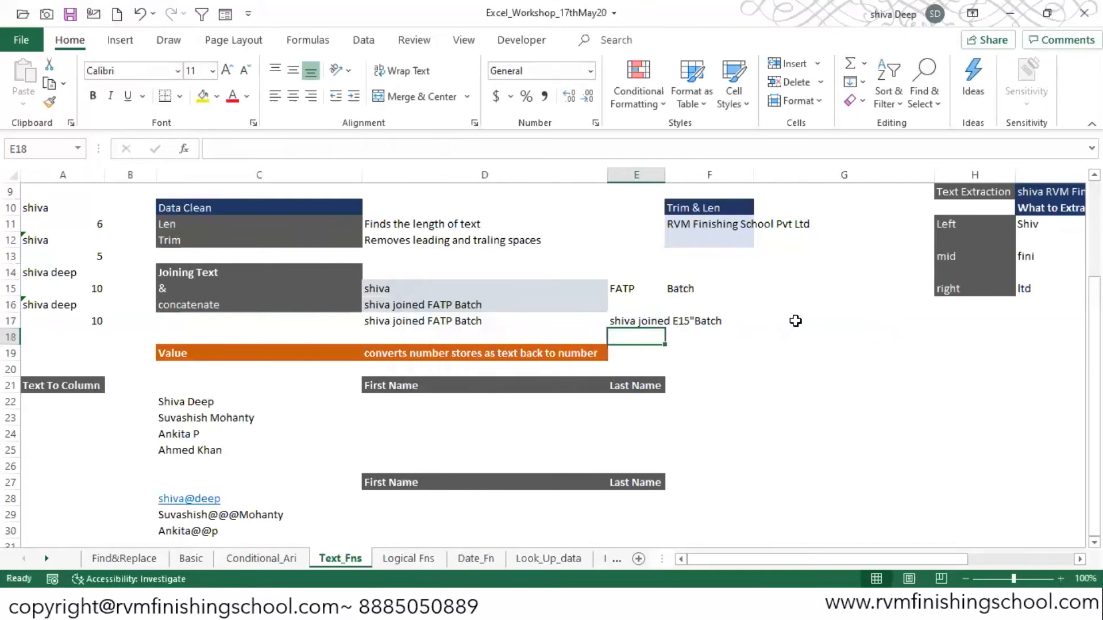
Correct the E17 formula by separating "E15" from the following " " argument with a comma
left_click(625, 321)
key("F2")
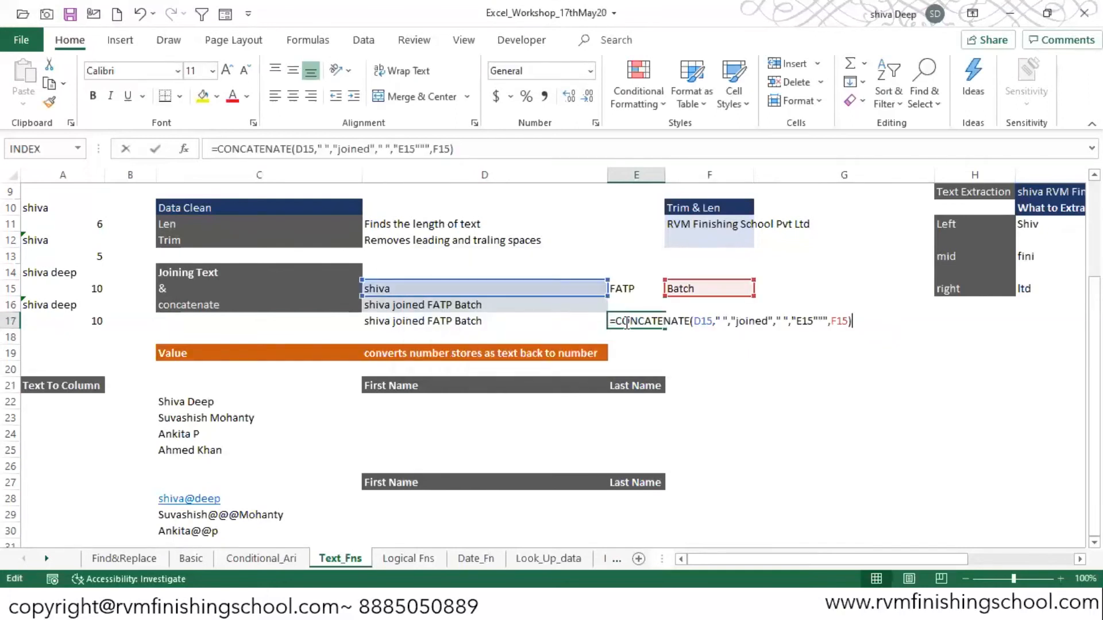
left_click(819, 320)
type(",")
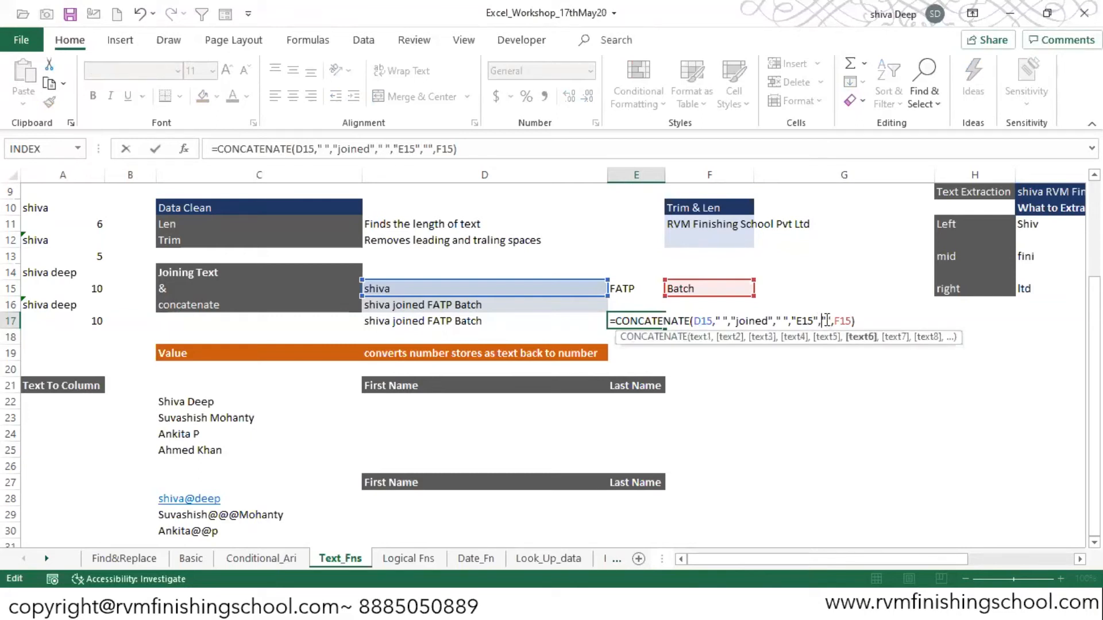
key("ctrl+Return")
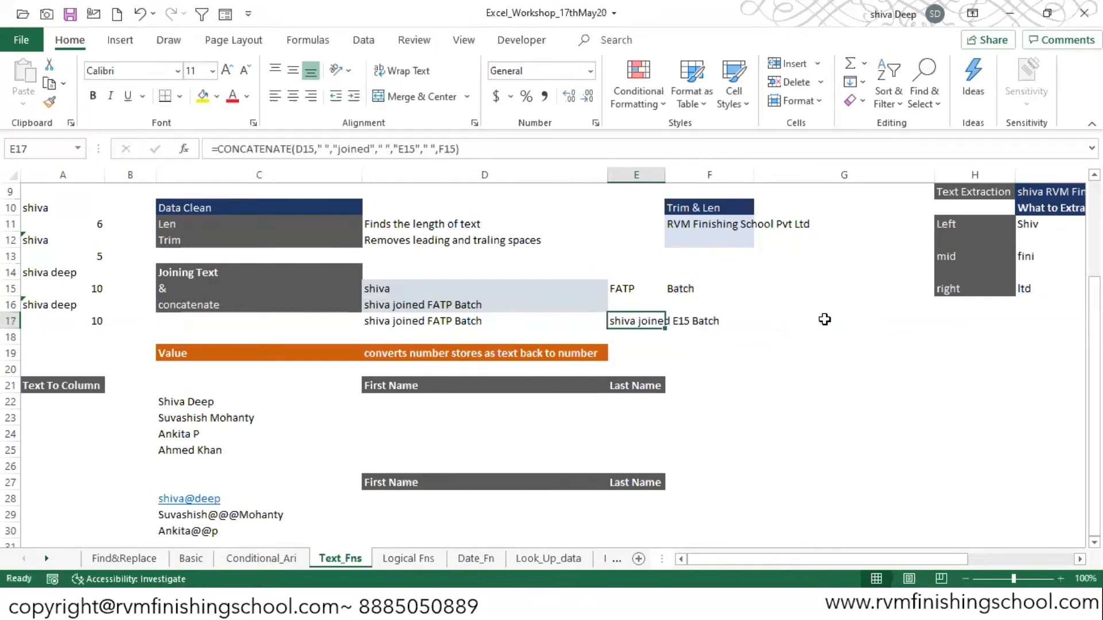
Remove the quotation marks around E15 in the E17 formula to make it =CONCATENATE(D15," ","joined"," ",E15," ",F15)
key("Down")
key("Up")
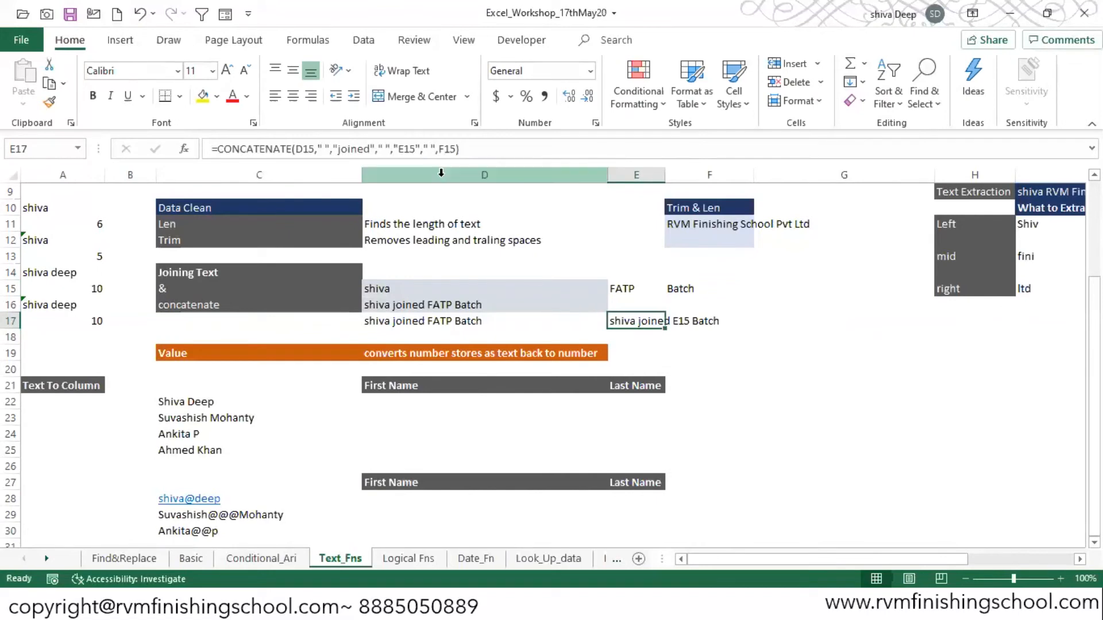
left_click_drag(414, 150, 398, 149)
left_click(623, 289)
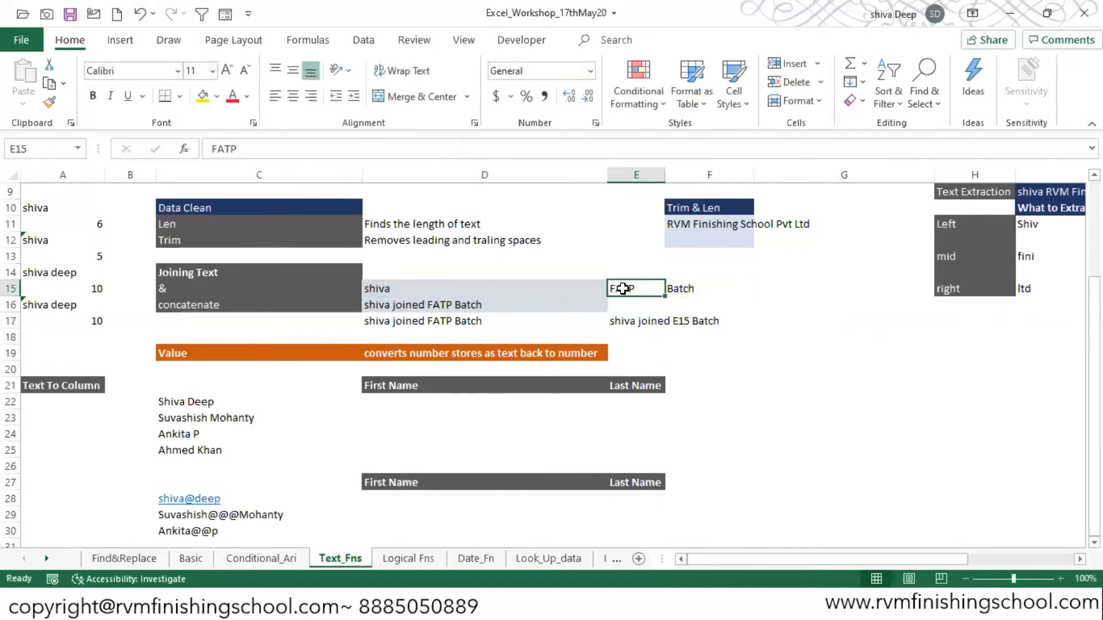
left_click(621, 325)
key("F2")
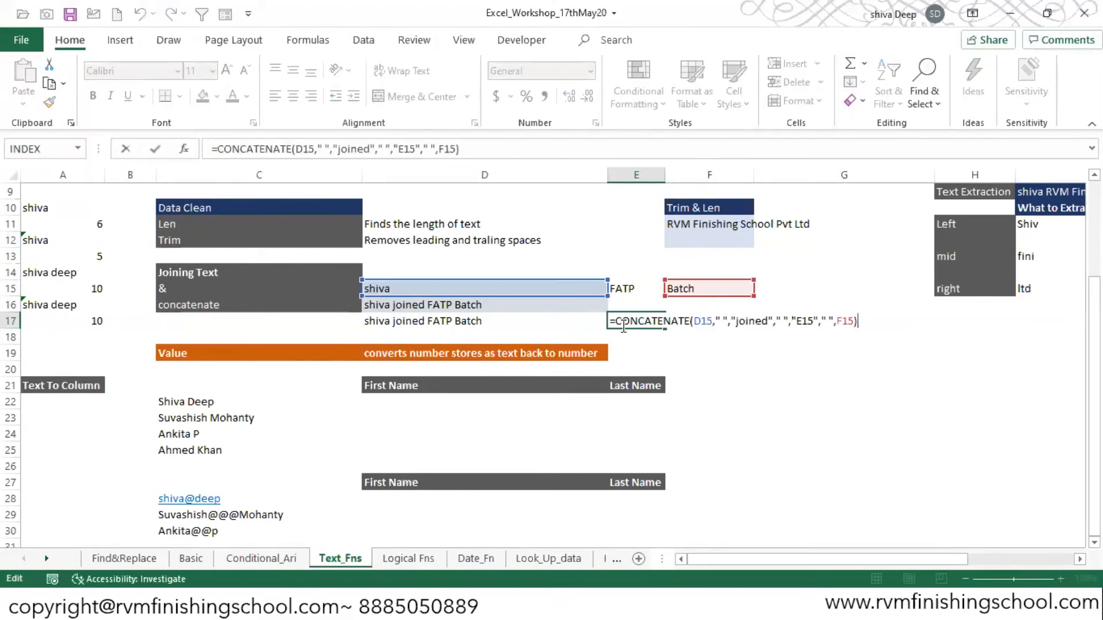
left_click(793, 321)
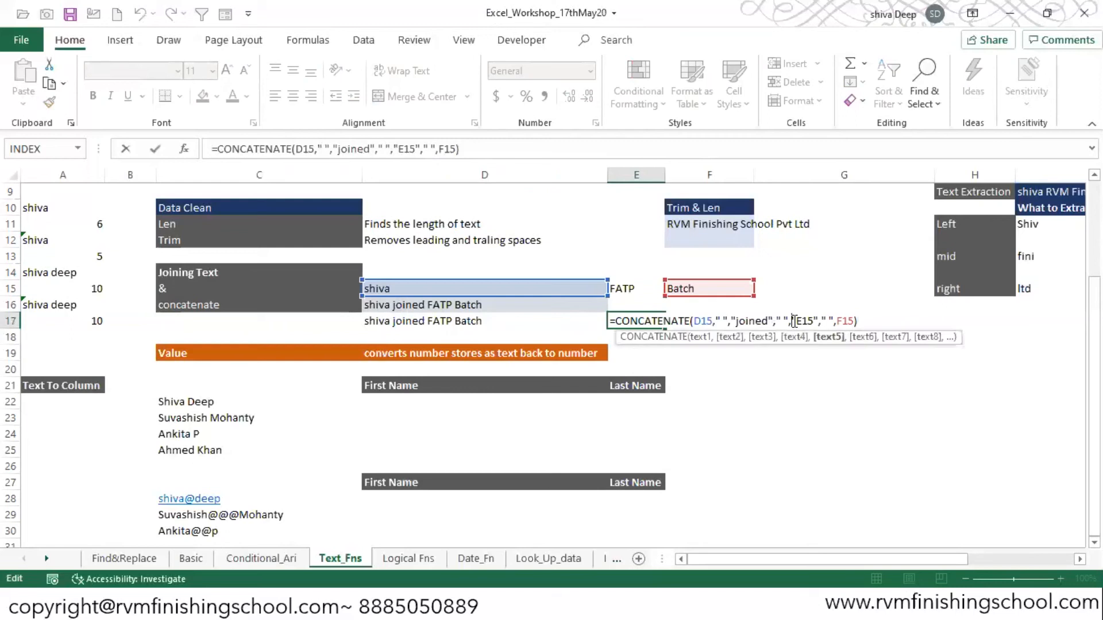
key("Delete")
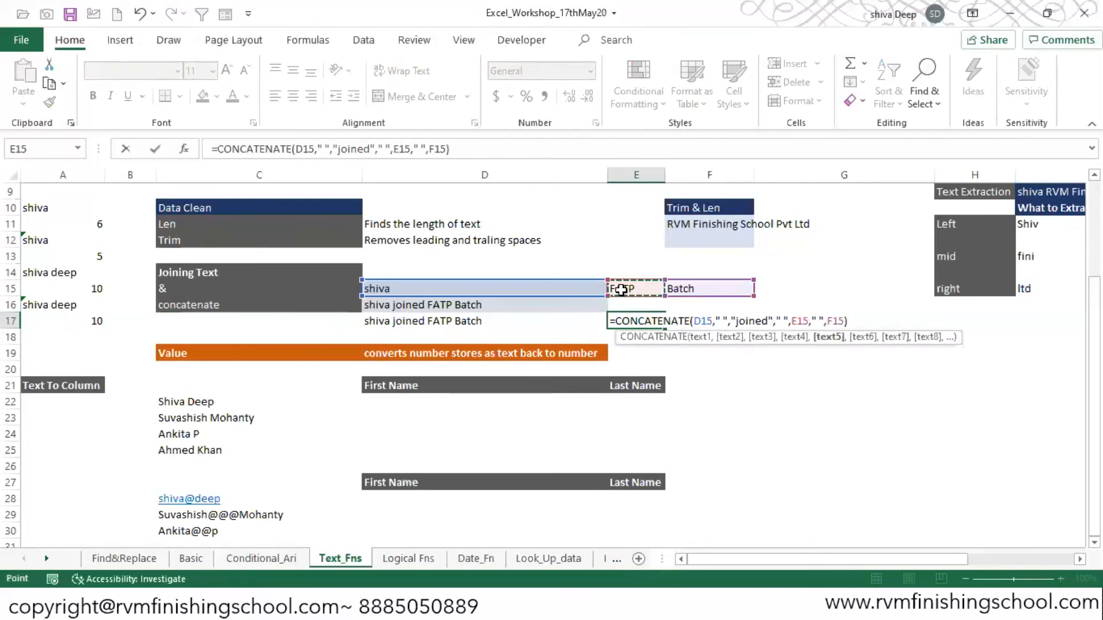
key("ctrl+Return")
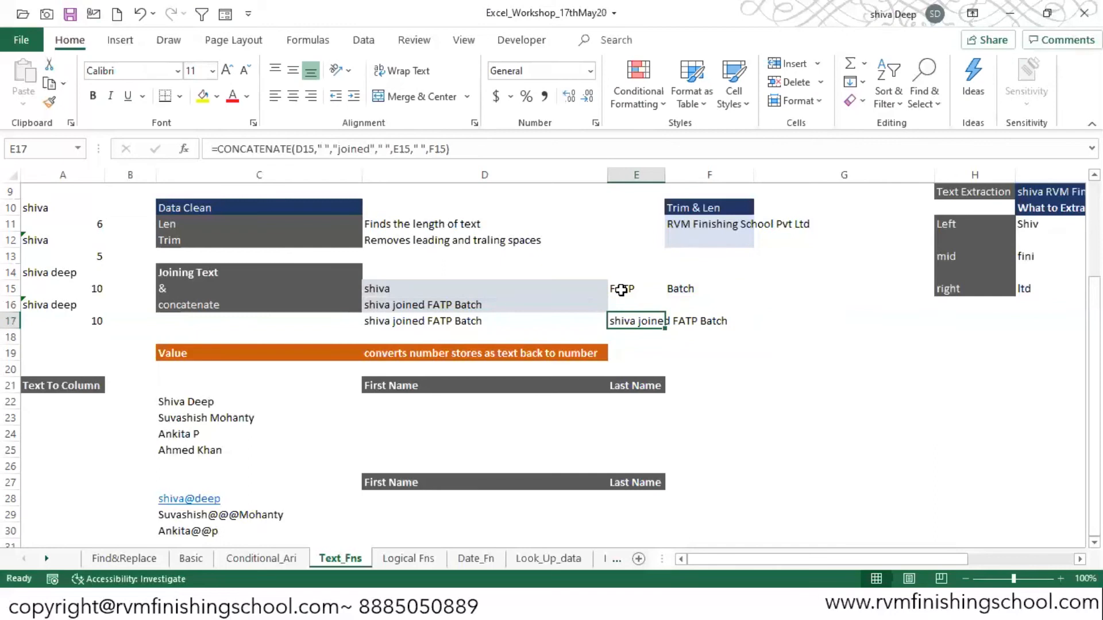